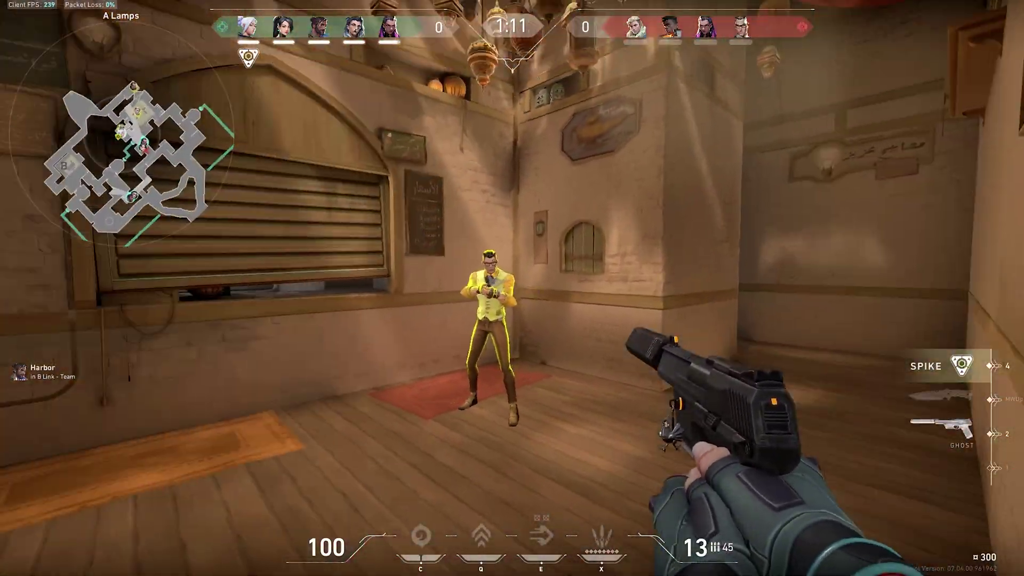
Step: Shoot the enemies in the A Site corridor and reload the Ghost
left_click(512, 288)
left_click(512, 288)
left_click(511, 287)
left_click(511, 288)
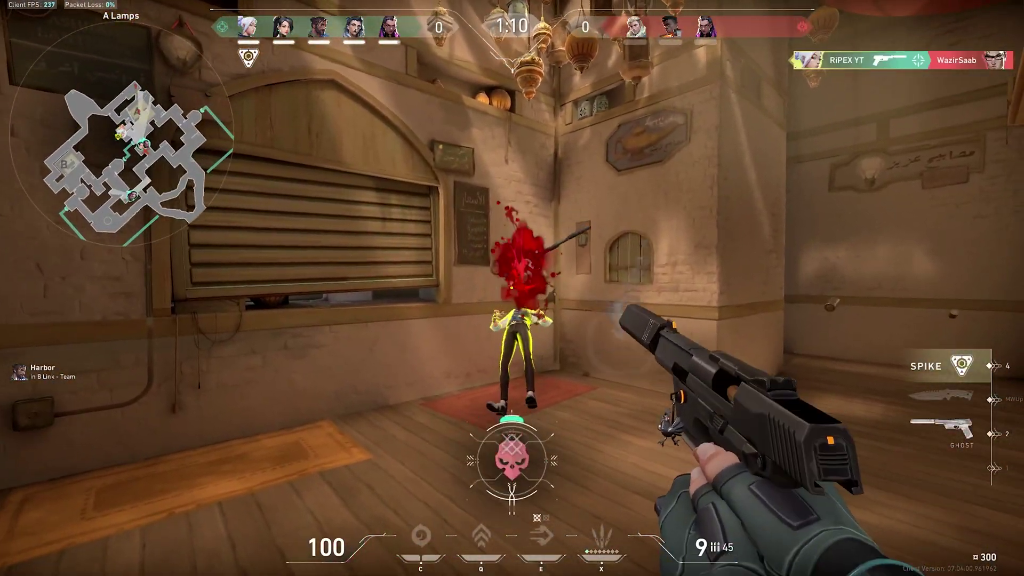
key("w")
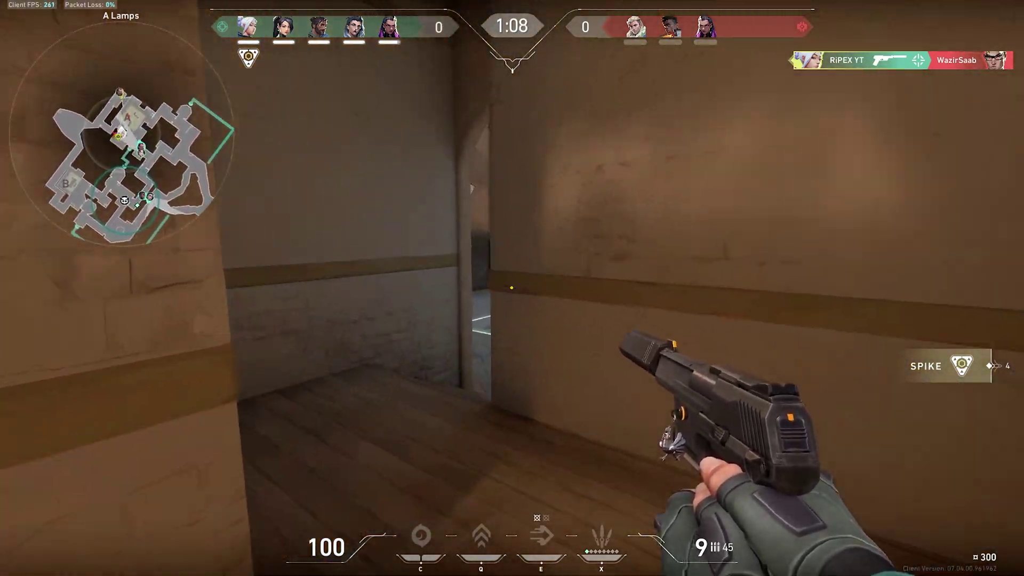
key("e")
left_click(511, 287)
left_click(511, 287)
left_click(512, 287)
key("r")
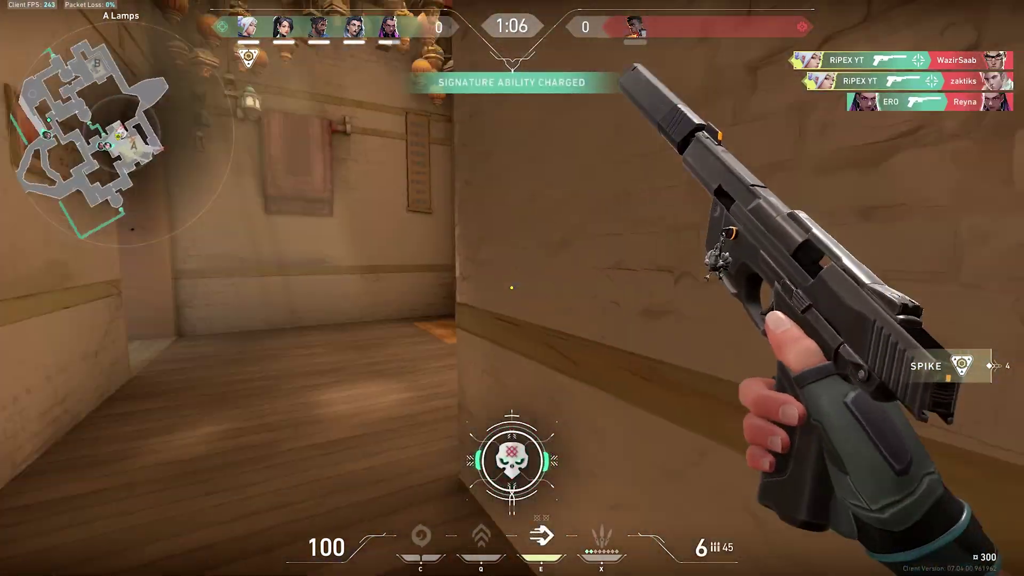
Step: Dash into A Site, switch to the spike and begin planting it
key("w")
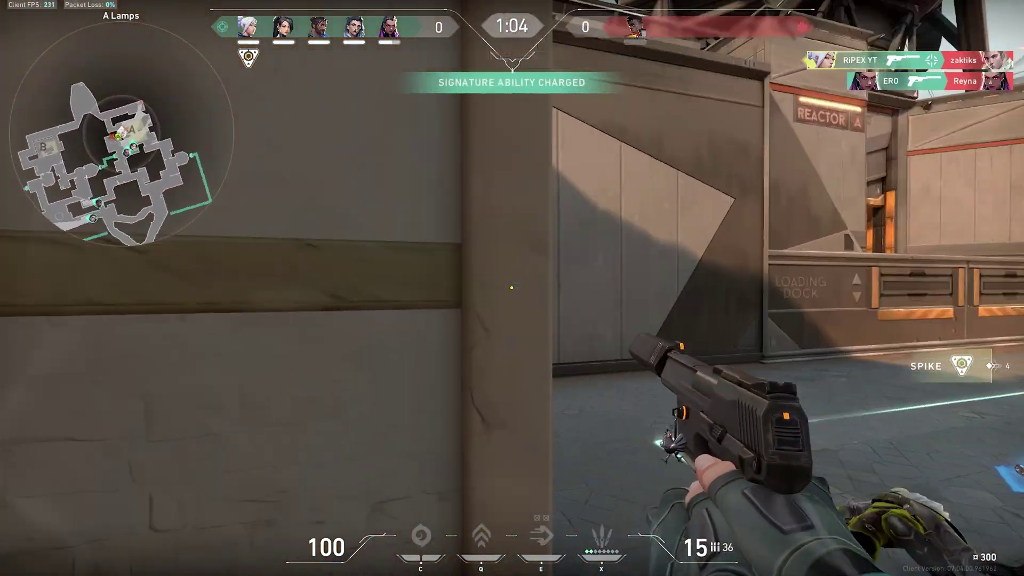
key("e")
key("w")
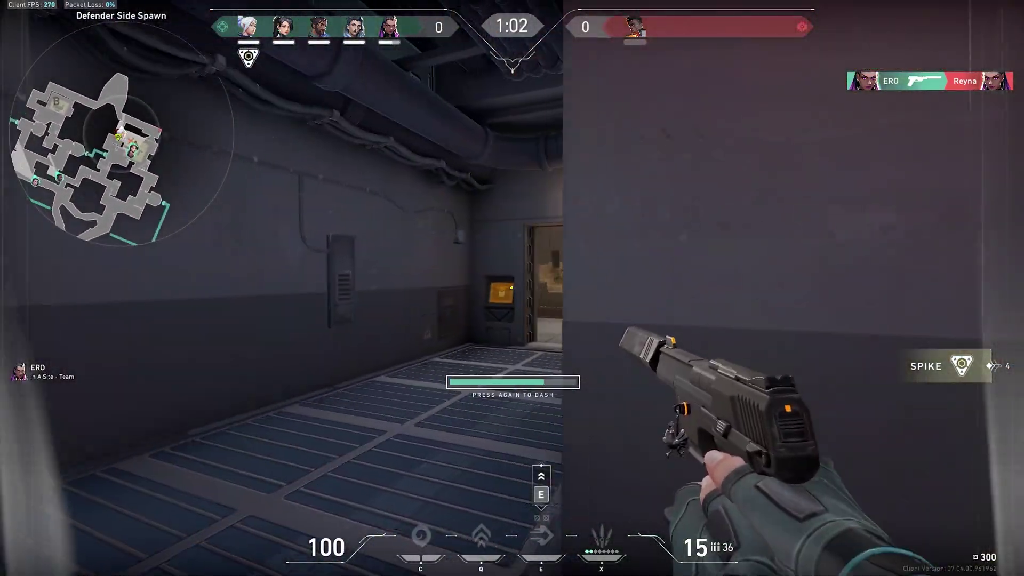
key("w")
key("3")
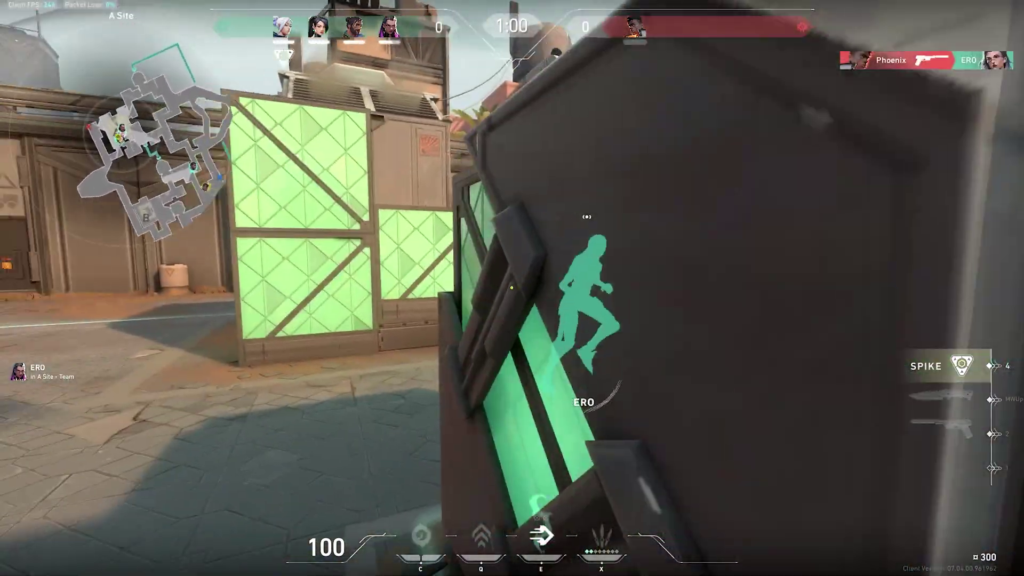
key("4")
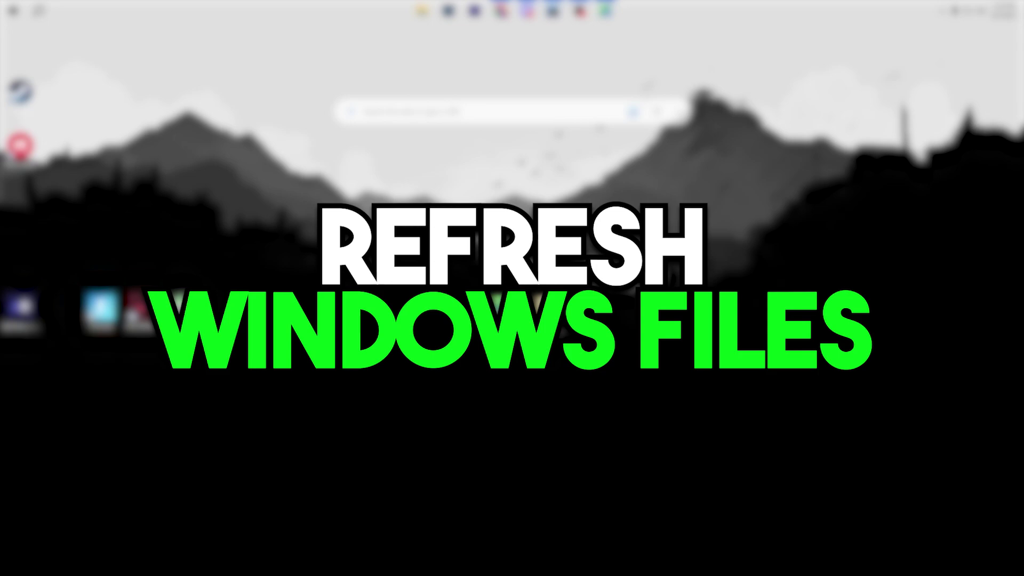
Step: Open the Temp folder inside %localappdata% from the Run box
key("super+r")
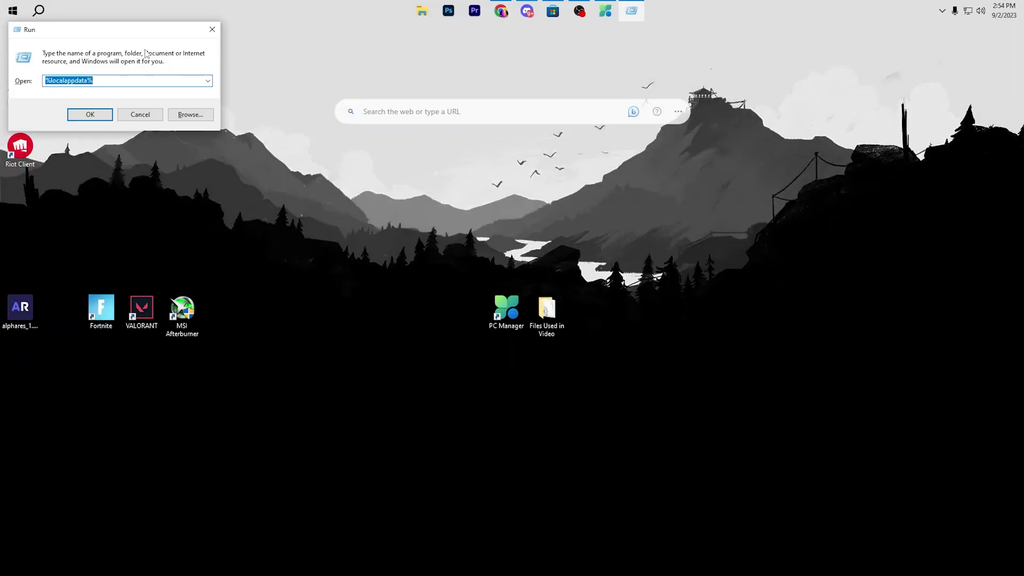
left_click_drag(114, 30, 512, 117)
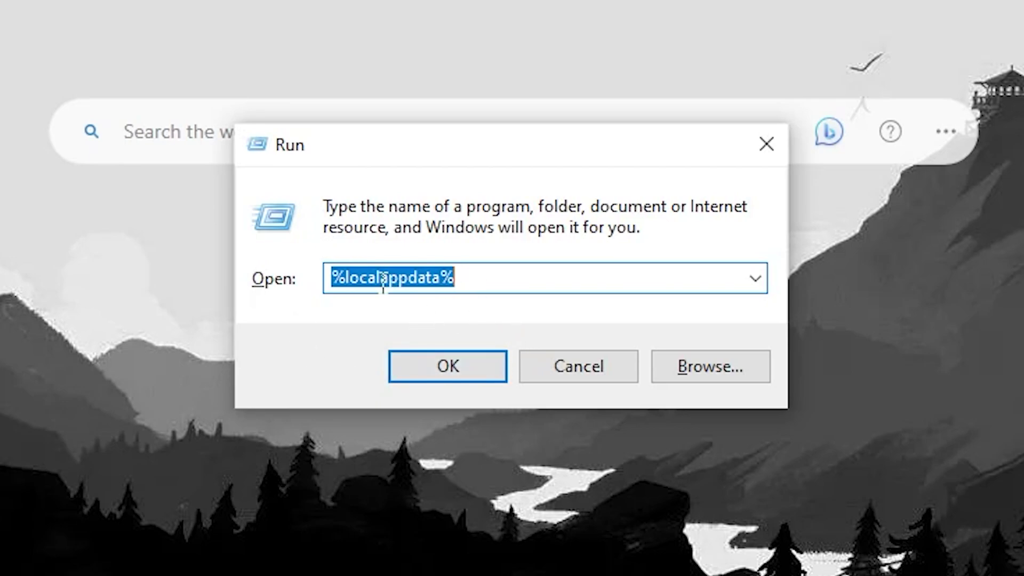
left_click(462, 365)
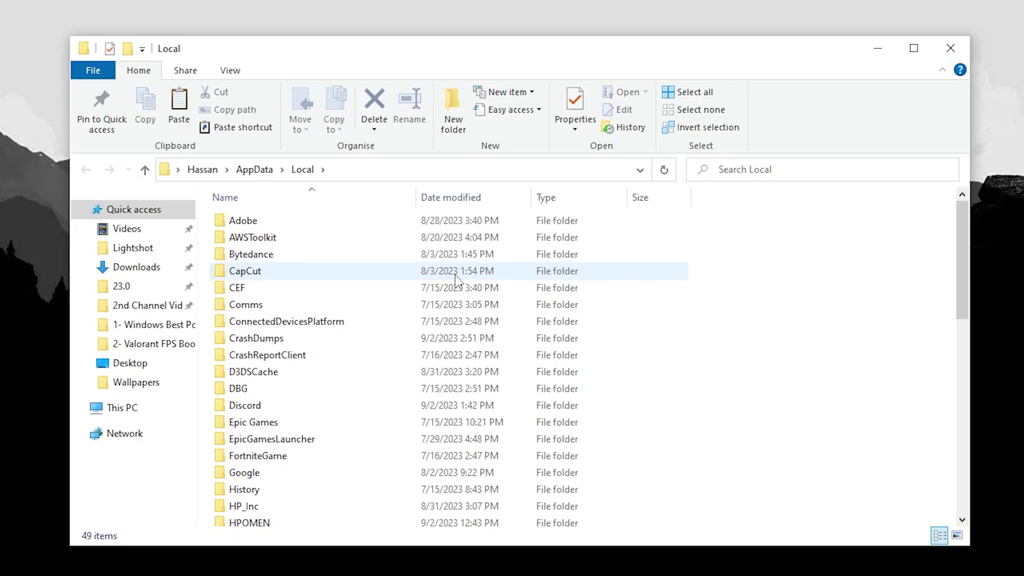
scroll(298, 320, "down", 8)
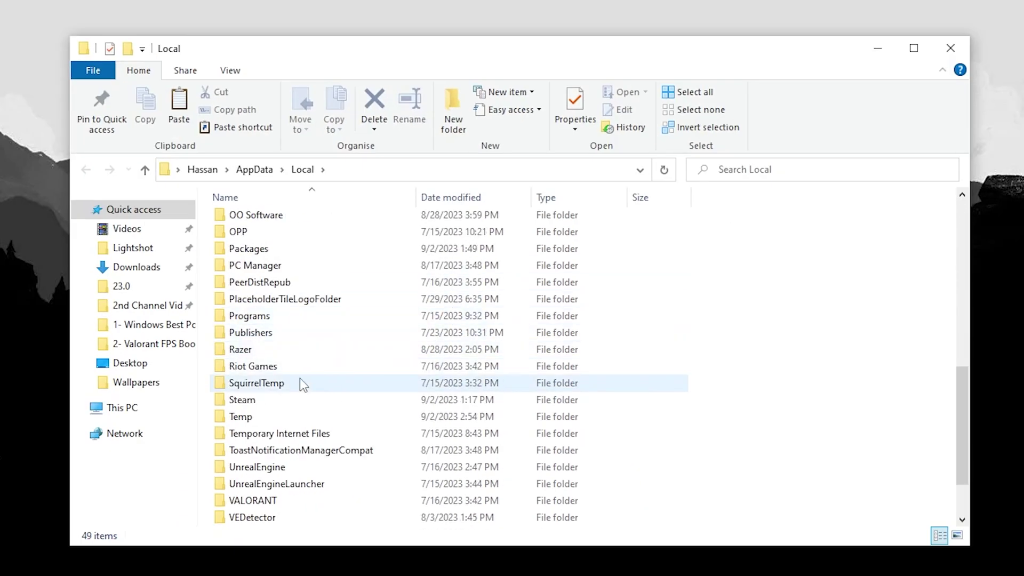
double_click(240, 416)
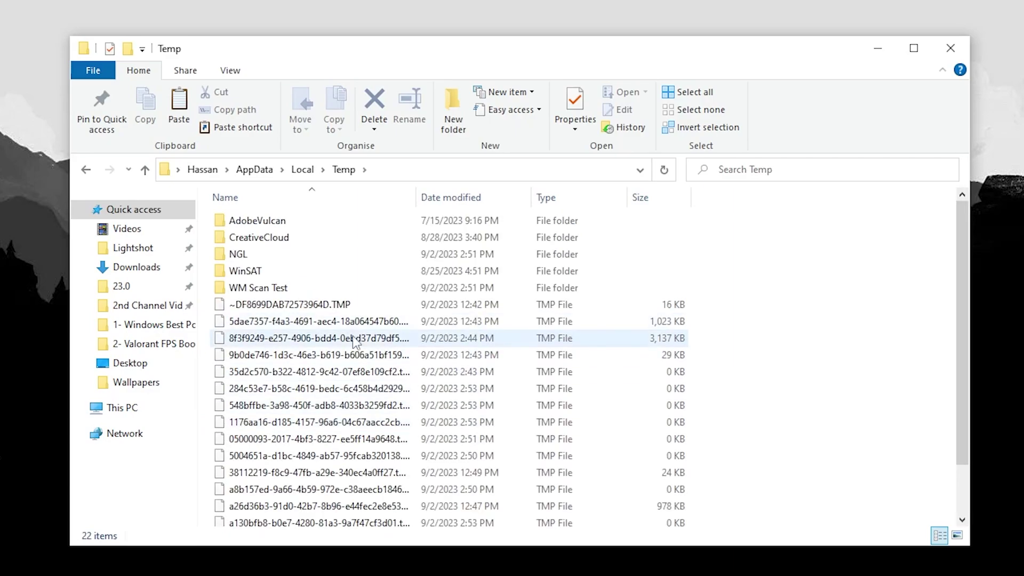
Step: Delete all Temp items, skipping the in-use folder, and close the window
scroll(267, 341, "down", 1)
left_click_drag(724, 523, 279, 238)
right_click(279, 238)
left_click(361, 518)
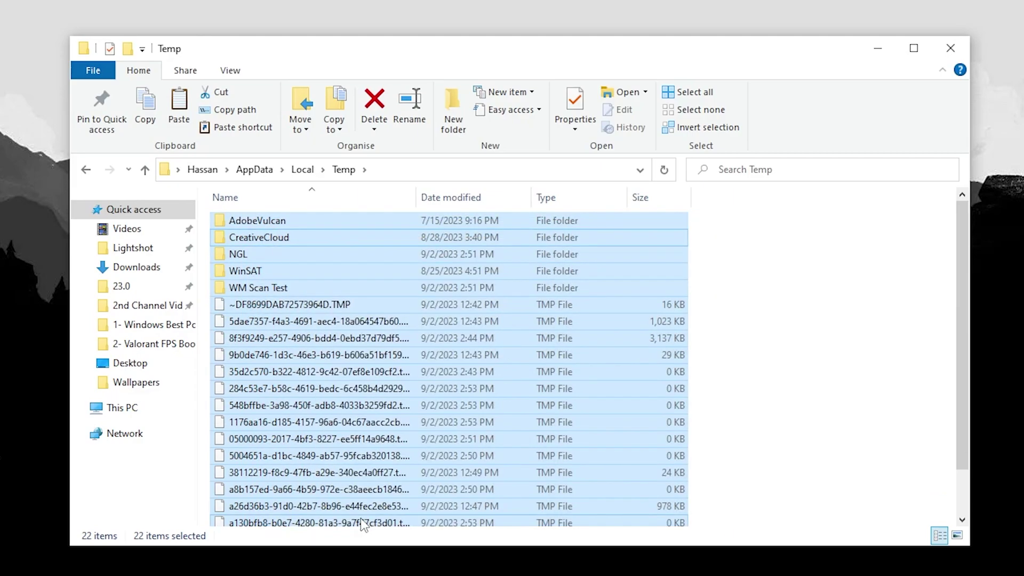
left_click(415, 336)
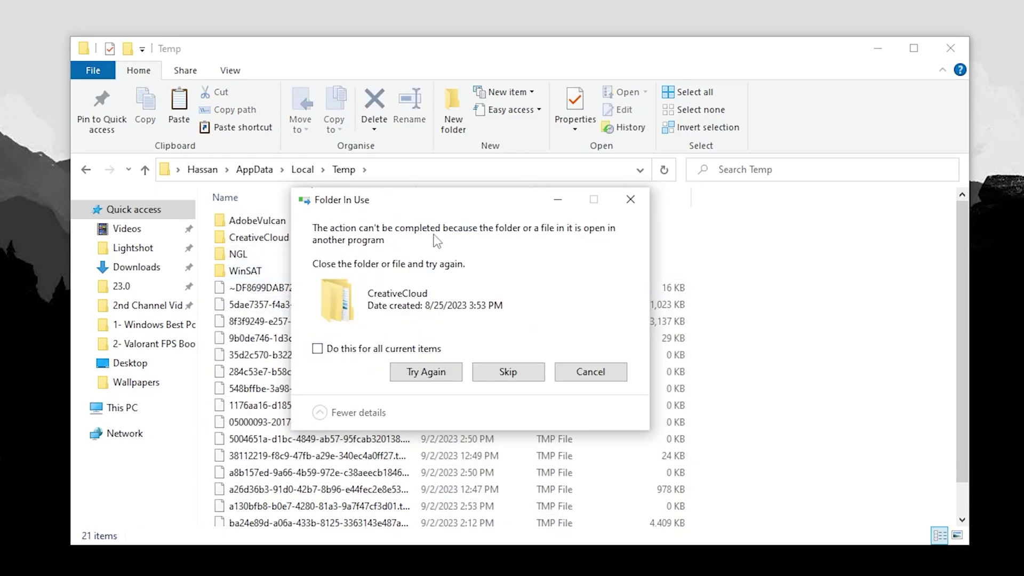
left_click(596, 373)
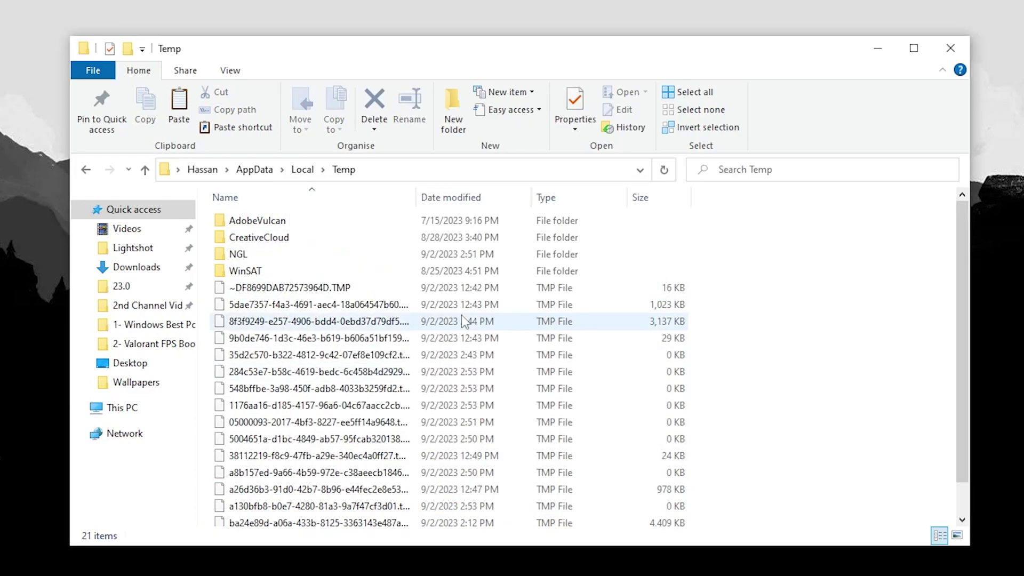
left_click(950, 48)
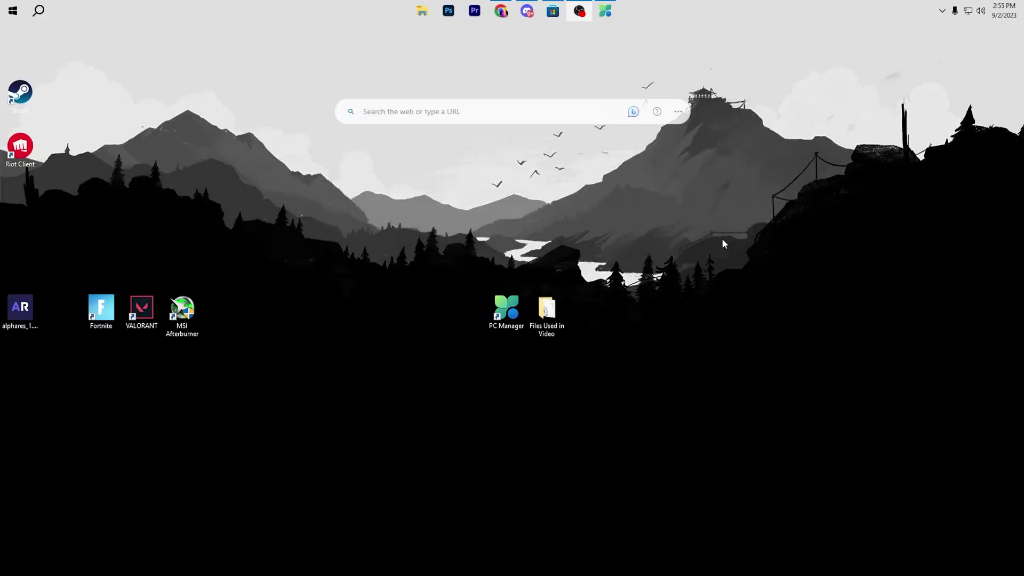
Step: Open the Prefetch folder with the Run box, granting access permission
key("super+r")
left_click_drag(115, 34, 521, 160)
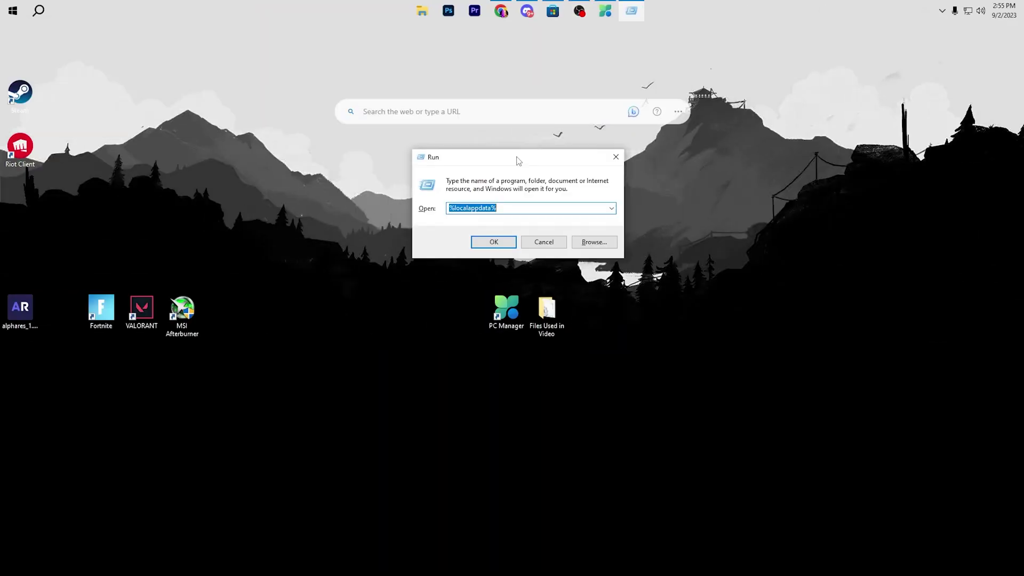
type("PRE")
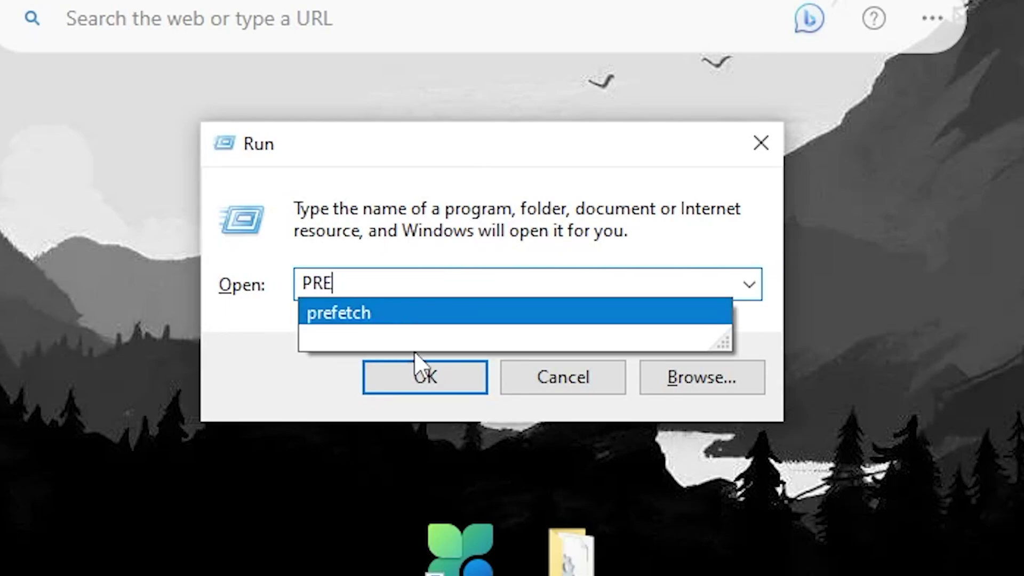
left_click(430, 387)
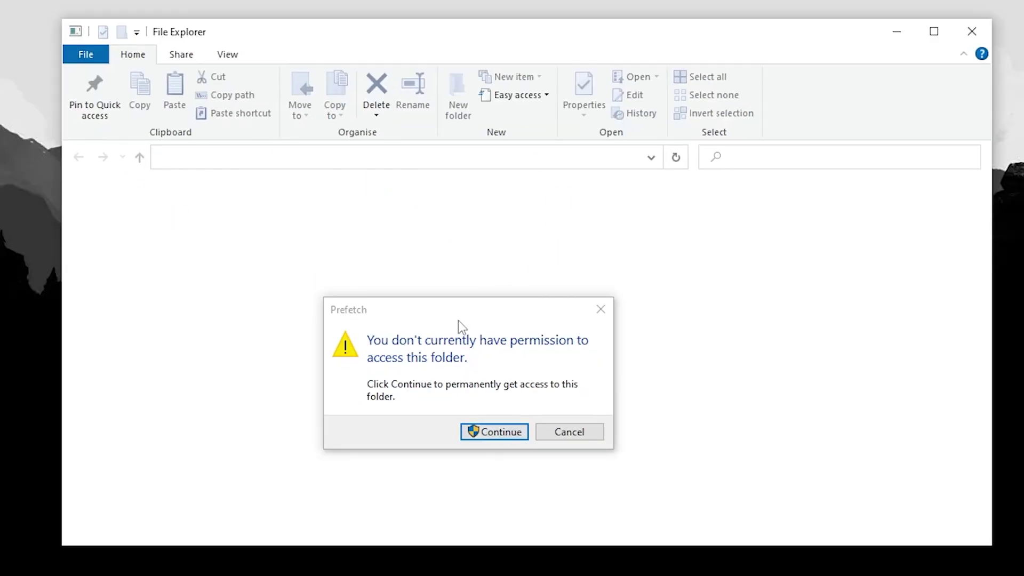
left_click(490, 522)
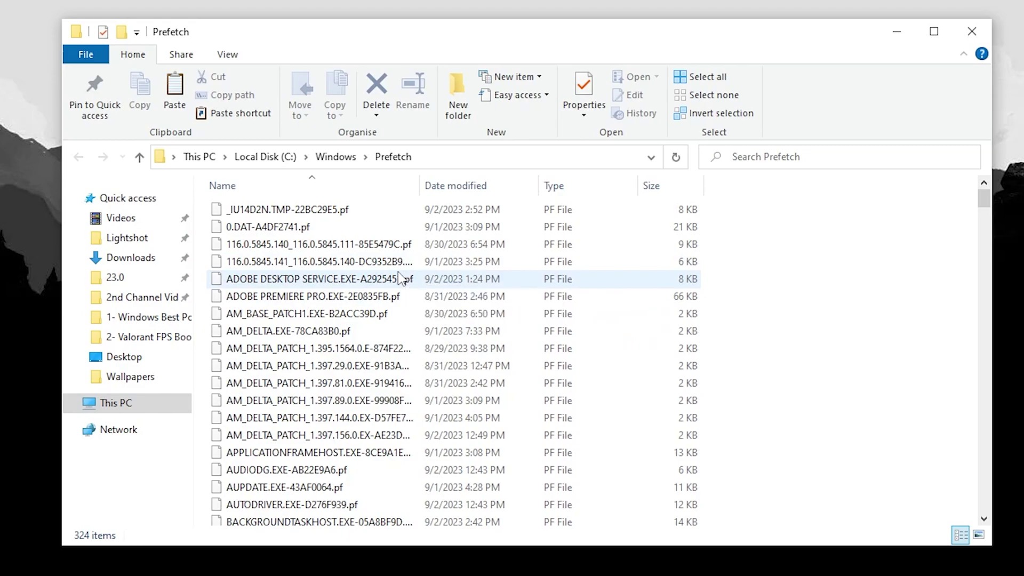
Step: Delete every Prefetch file except the one in use, and close the window
left_click(483, 280)
key("ctrl+a")
scroll(347, 247, "down", 4)
right_click(341, 294)
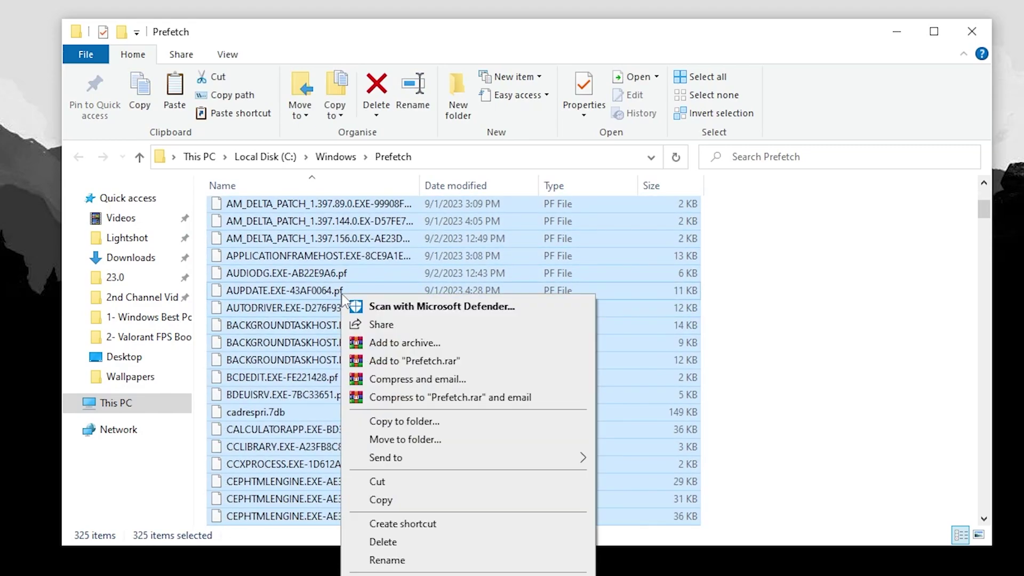
left_click(405, 542)
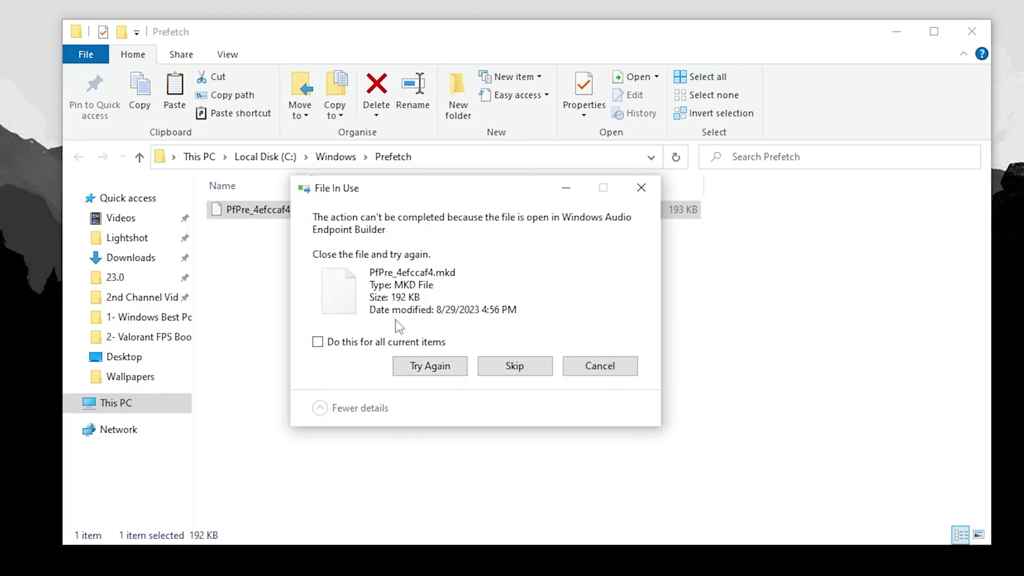
left_click(641, 187)
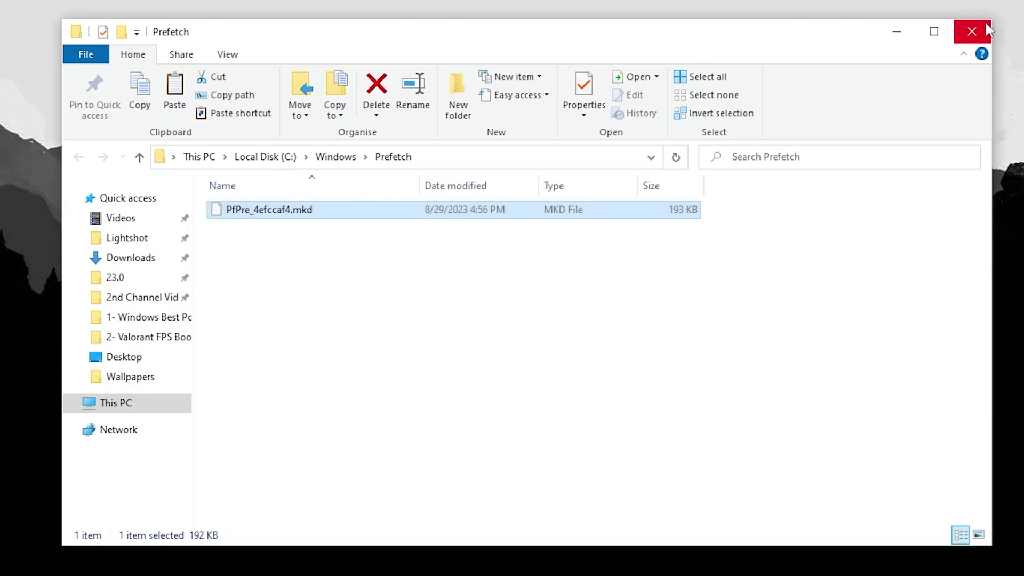
left_click(979, 29)
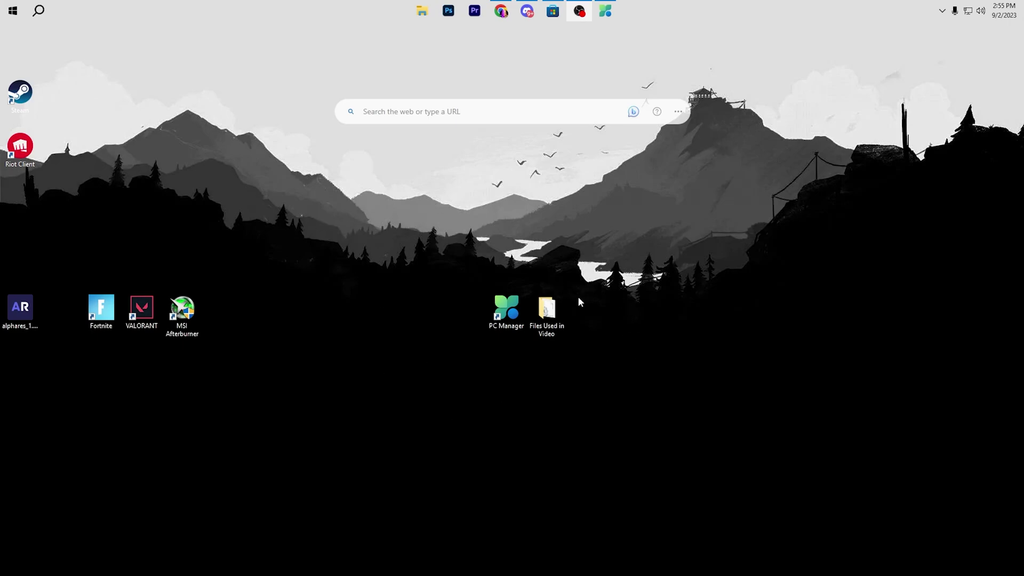
left_click(503, 19)
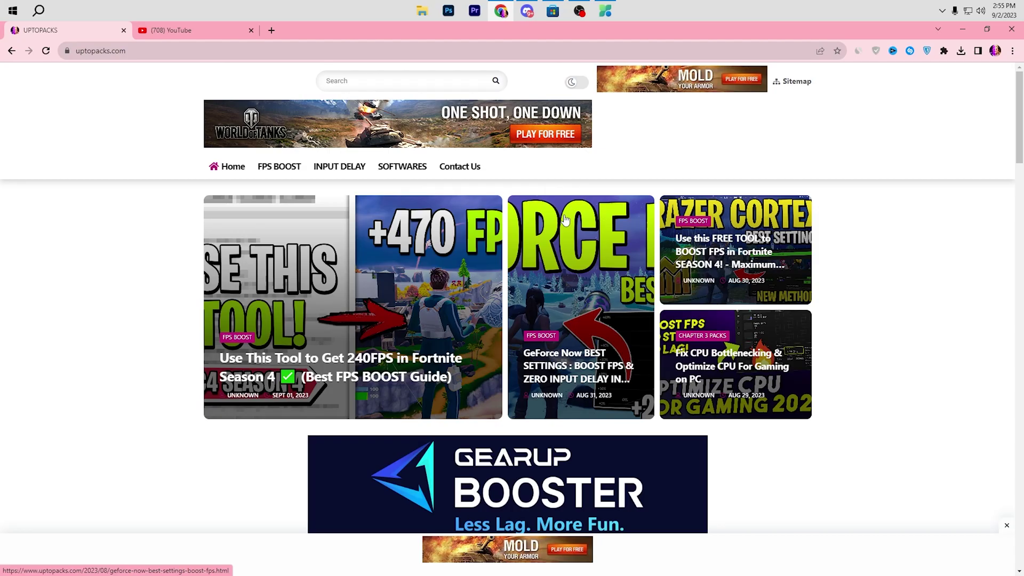
left_click(962, 29)
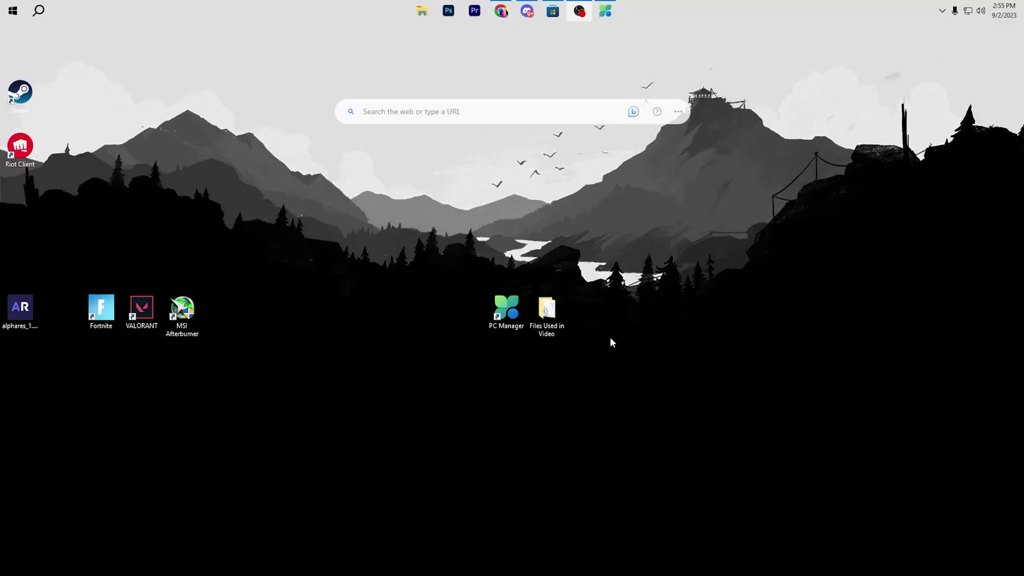
Step: Copy GameUserSettings.ini from the desktop's Files Used in Video folder
double_click(549, 319)
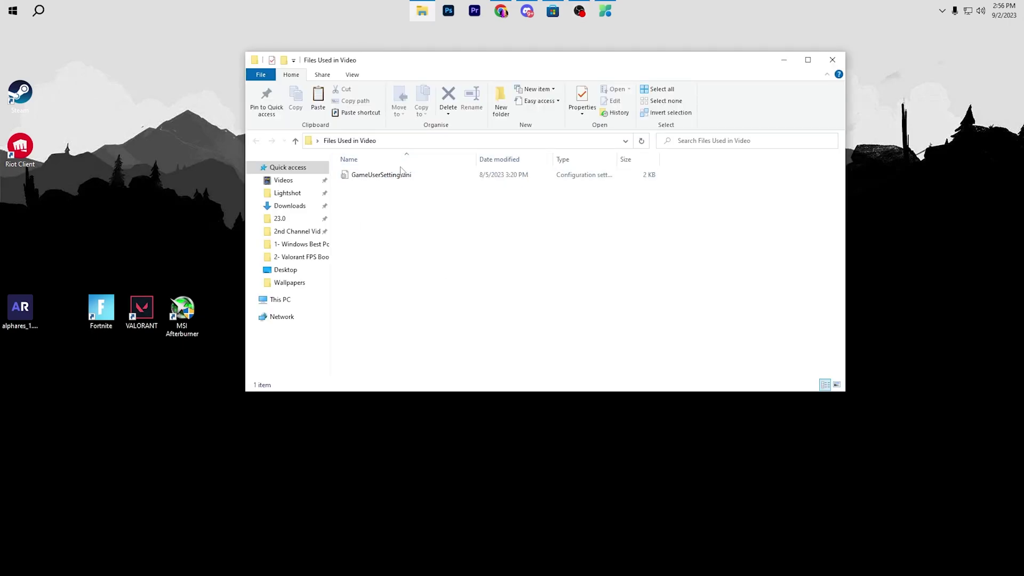
right_click(376, 173)
left_click(416, 388)
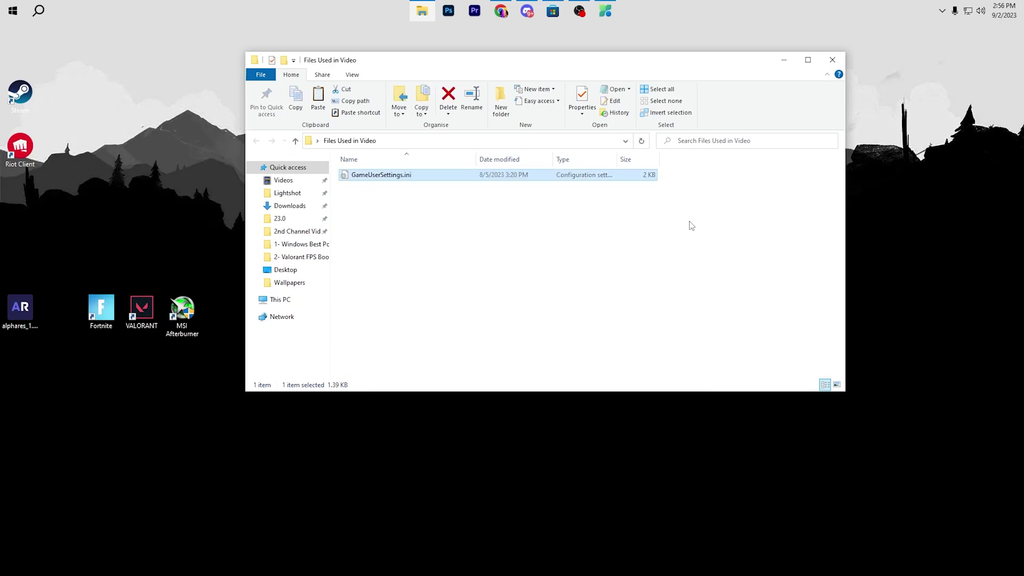
Step: Open the %localappdata% folder through the Run box
key("super+r")
left_click_drag(133, 34, 570, 142)
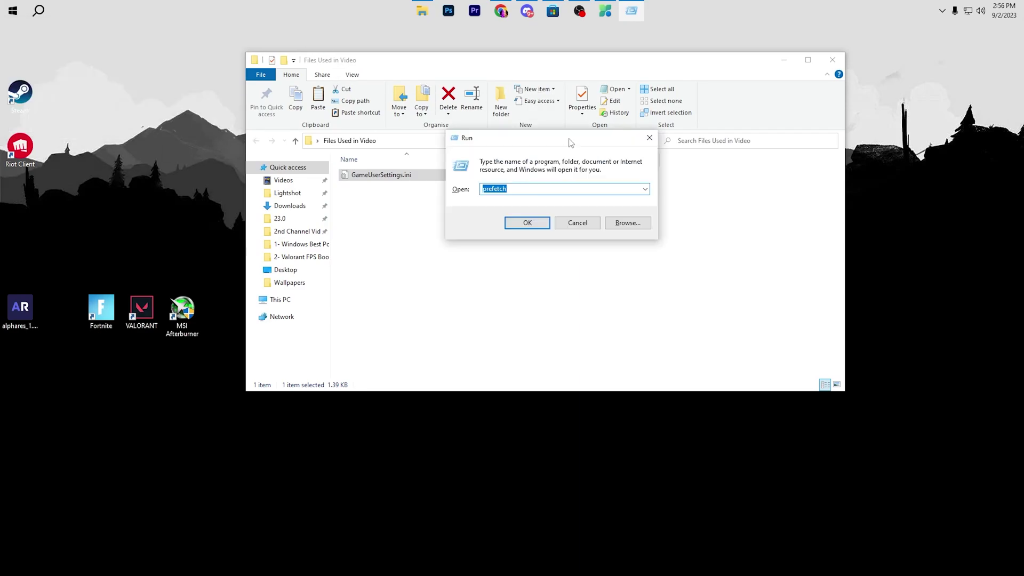
type("%")
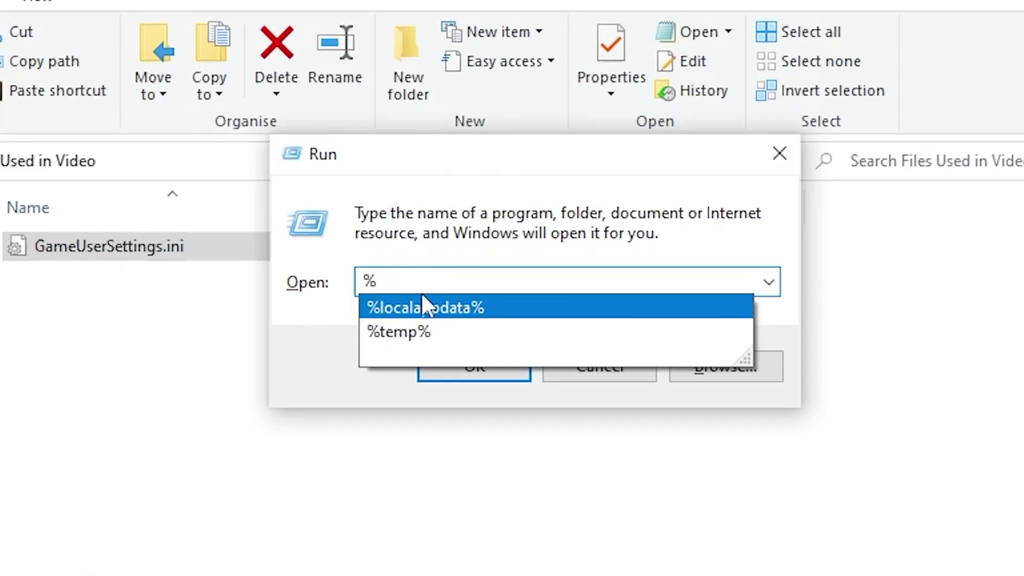
left_click(508, 198)
left_click(474, 373)
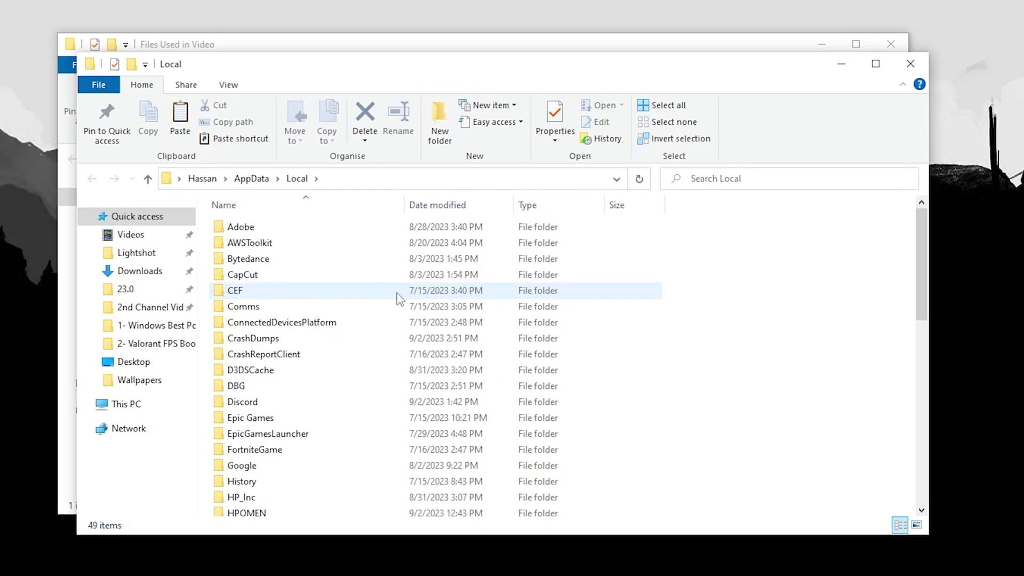
scroll(384, 301, "down", 2)
scroll(377, 308, "down", 8)
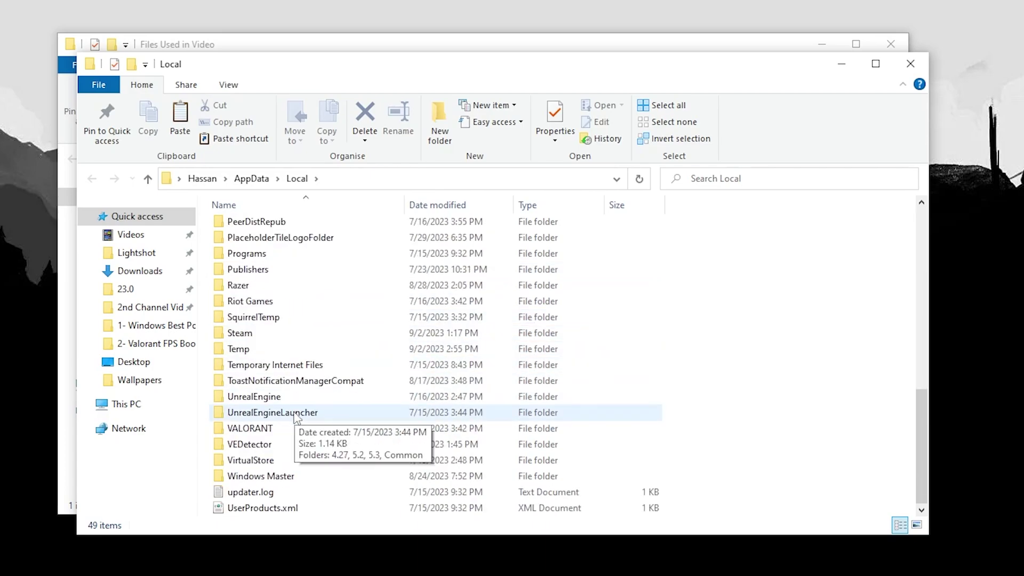
Step: Paste GameUserSettings.ini into VALORANT\Saved\Config\<account>\Windows, replacing the existing file
double_click(257, 433)
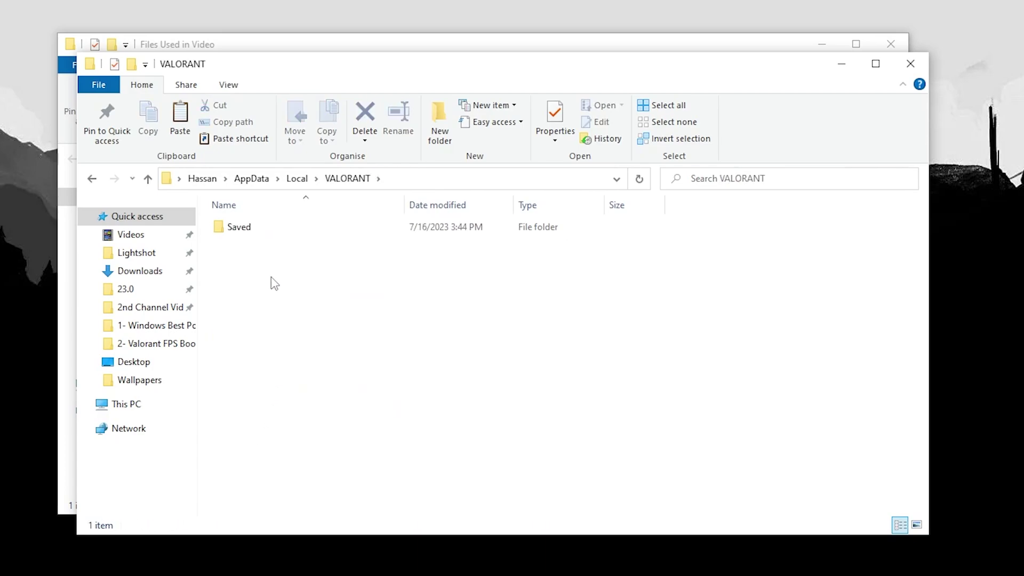
double_click(245, 234)
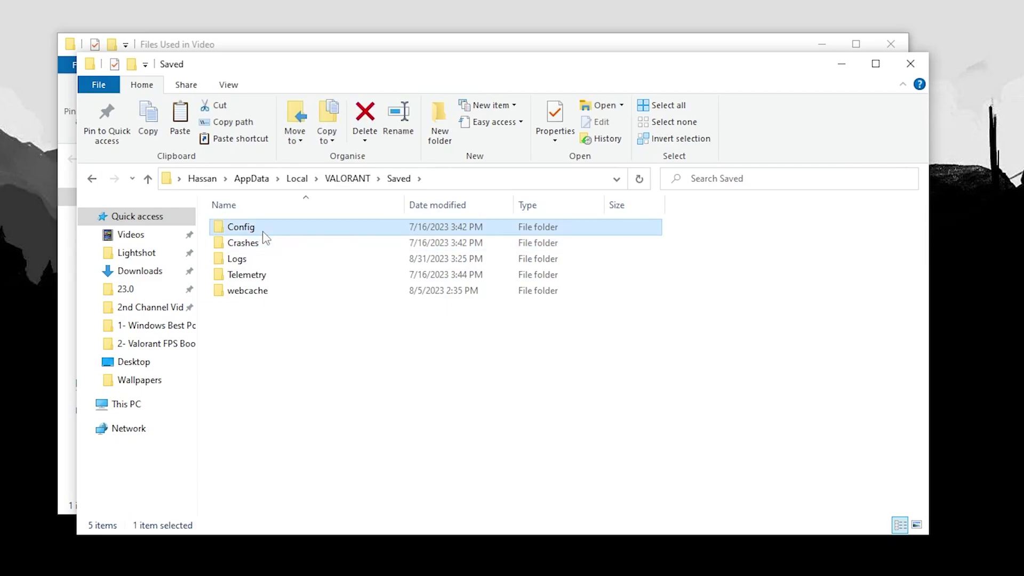
double_click(262, 232)
double_click(338, 233)
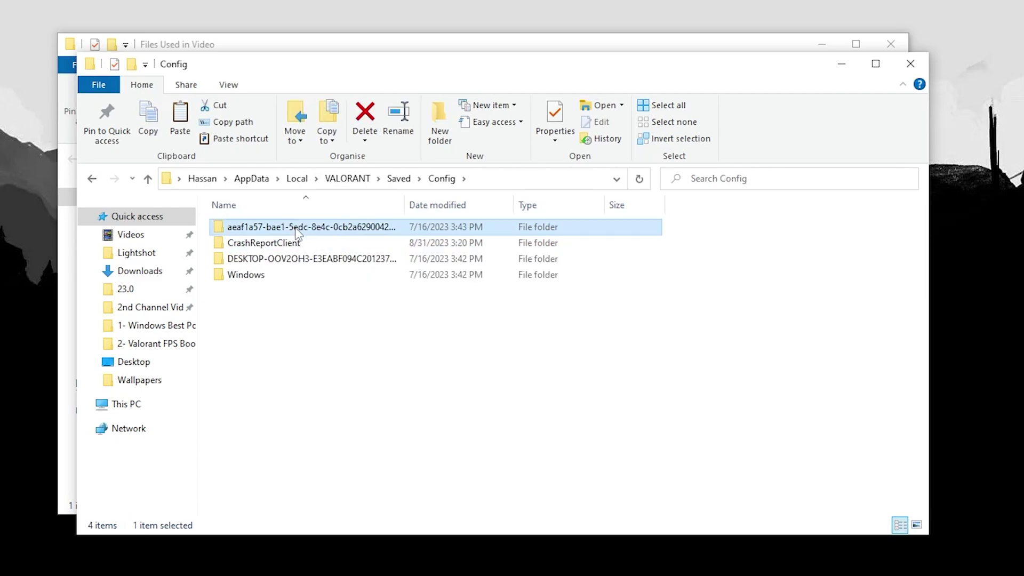
double_click(267, 229)
right_click(363, 309)
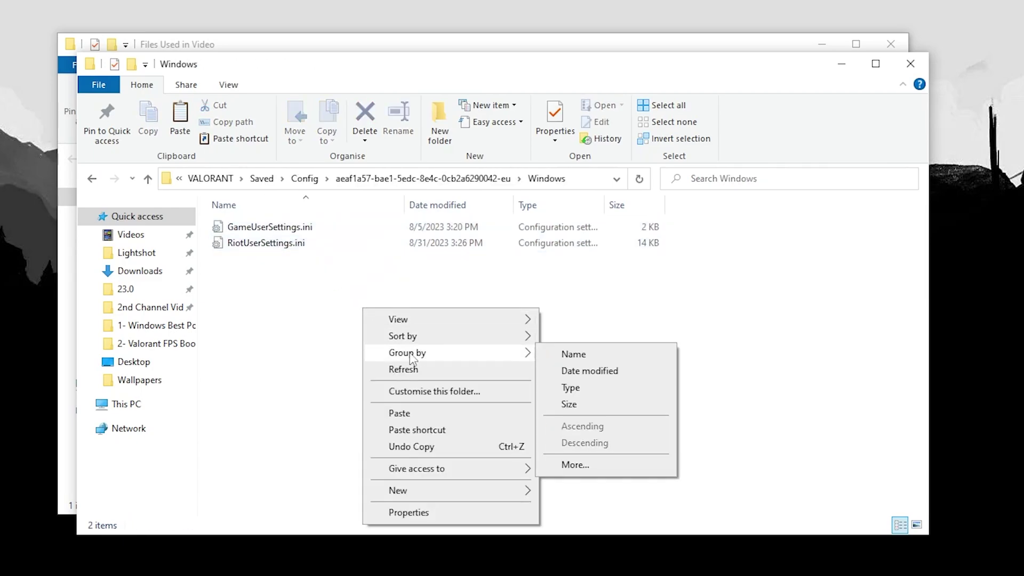
left_click(405, 414)
left_click(341, 285)
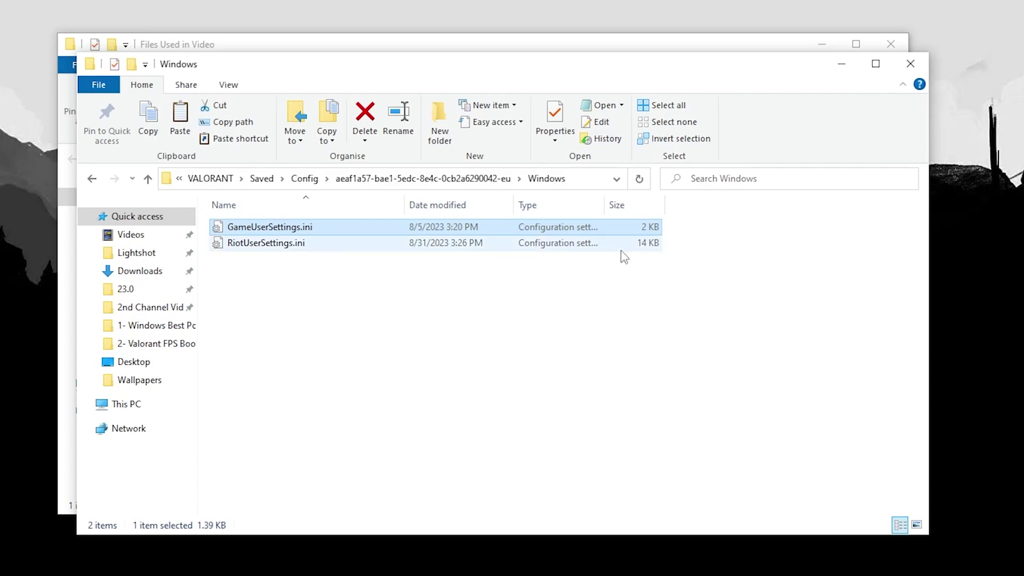
Step: Close both Explorer windows, launch PC Manager and boost memory usage from 34% to 28%
left_click(910, 63)
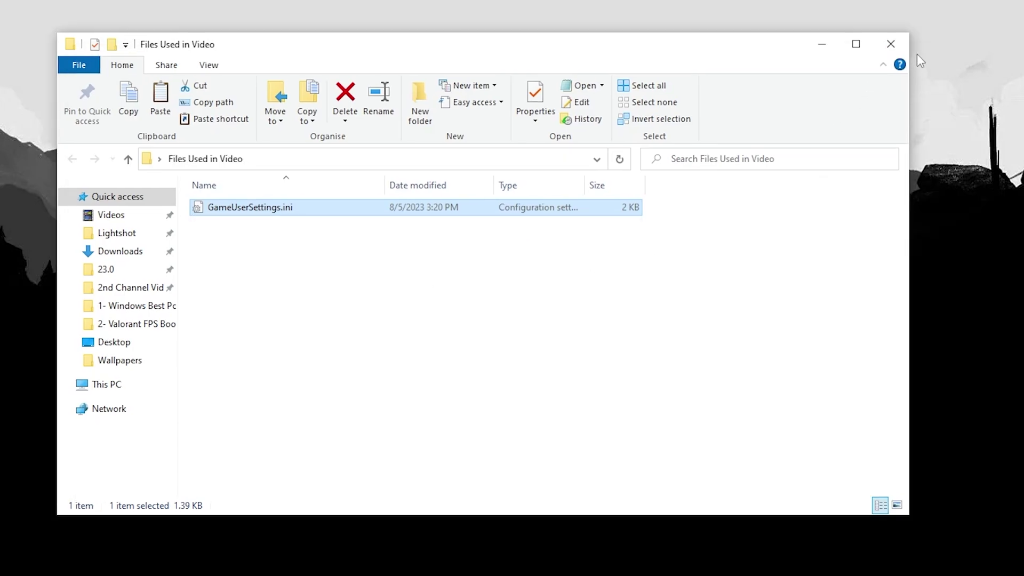
left_click(890, 43)
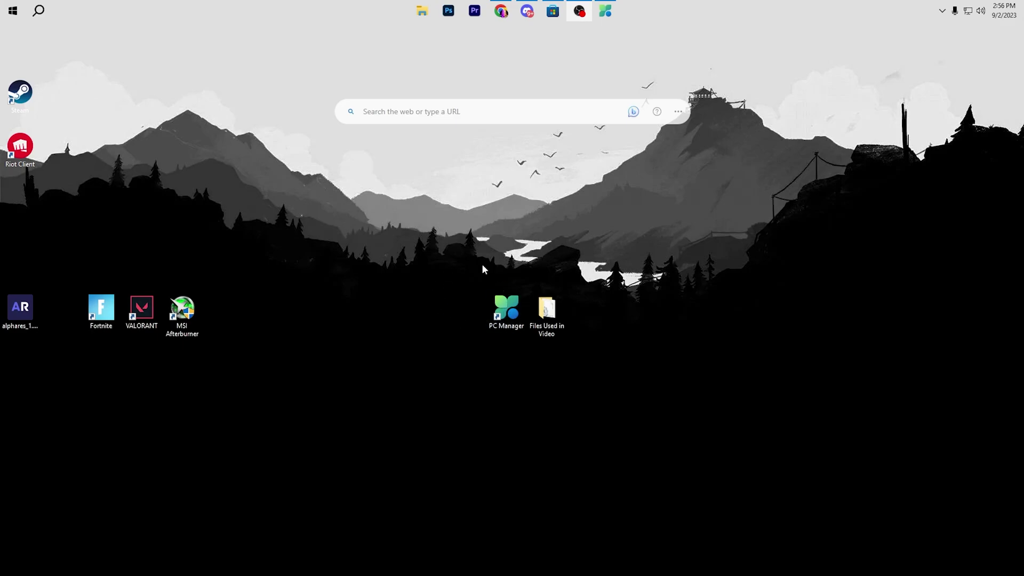
double_click(507, 312)
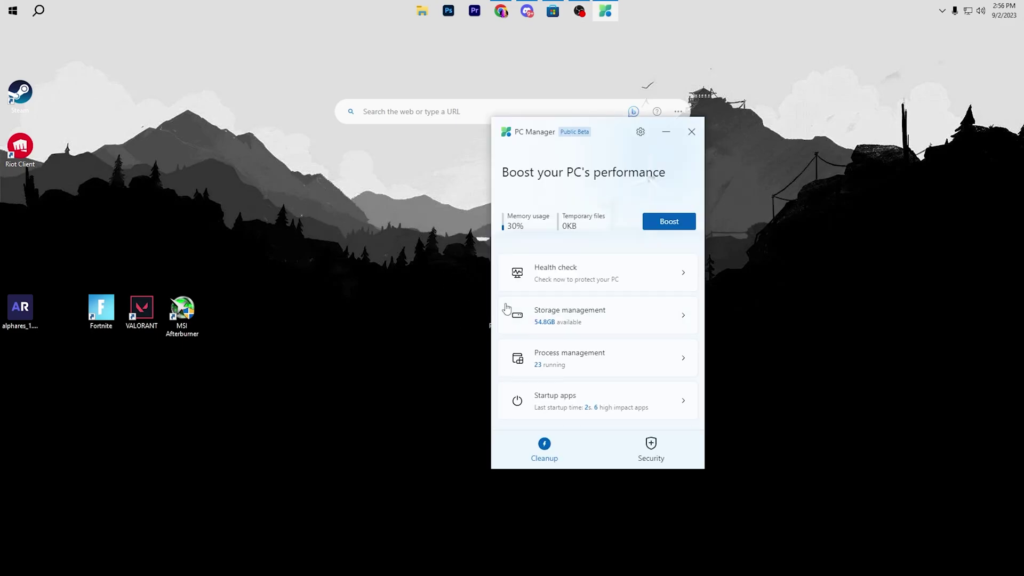
left_click(670, 224)
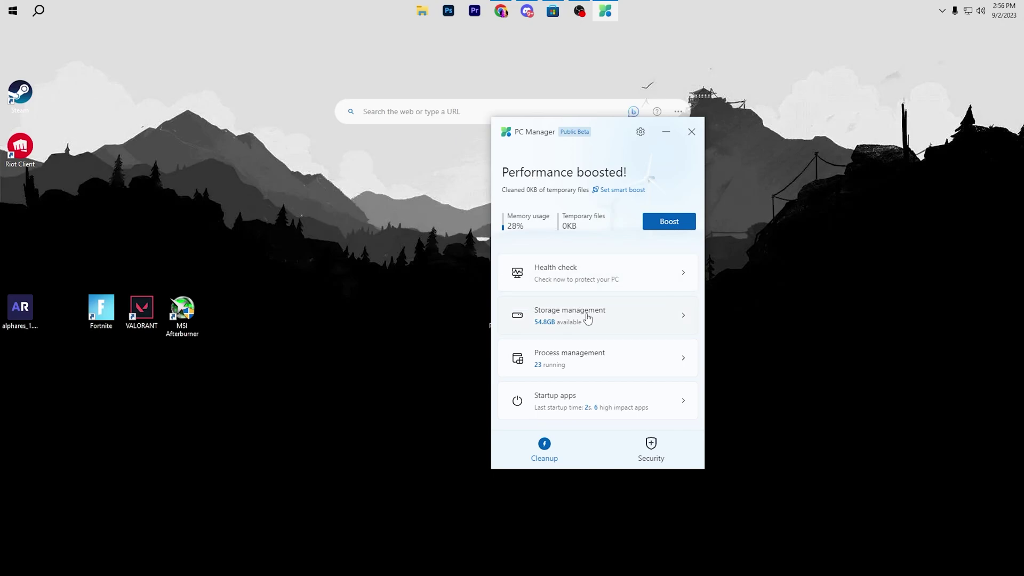
Step: Confirm Storage Sense is On in Settings, then close Settings and PC Manager
left_click(588, 319)
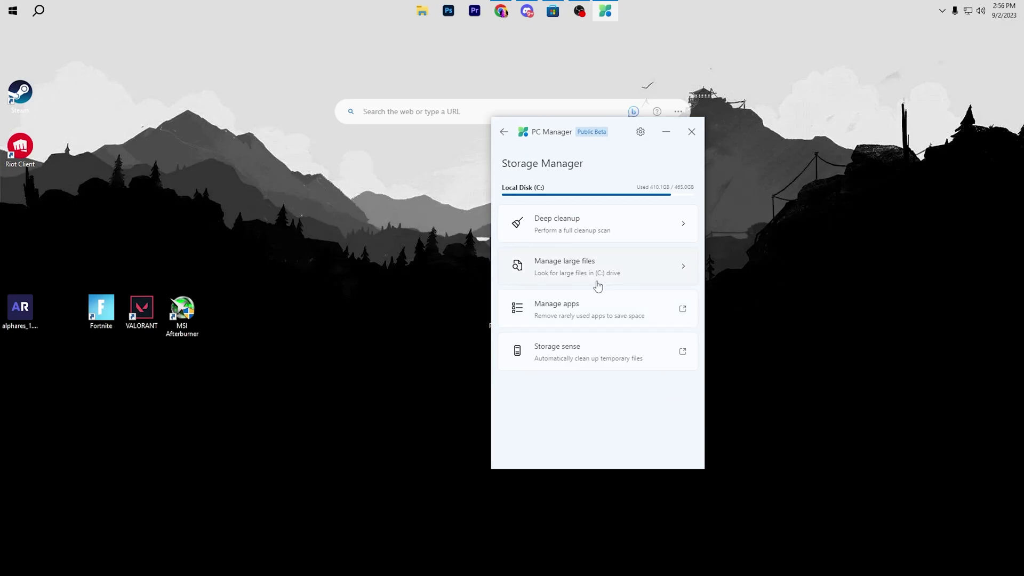
left_click(583, 355)
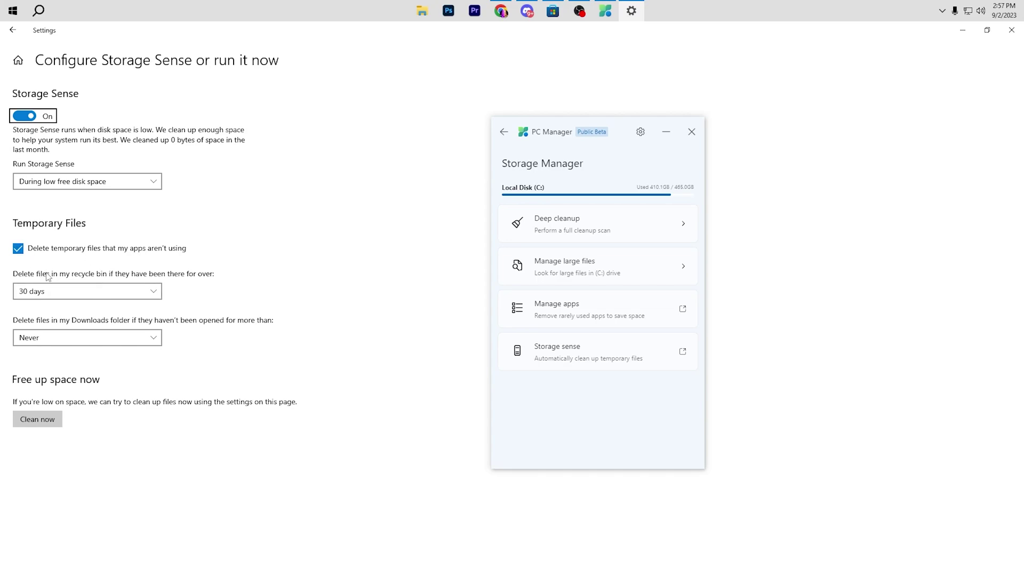
left_click(1010, 30)
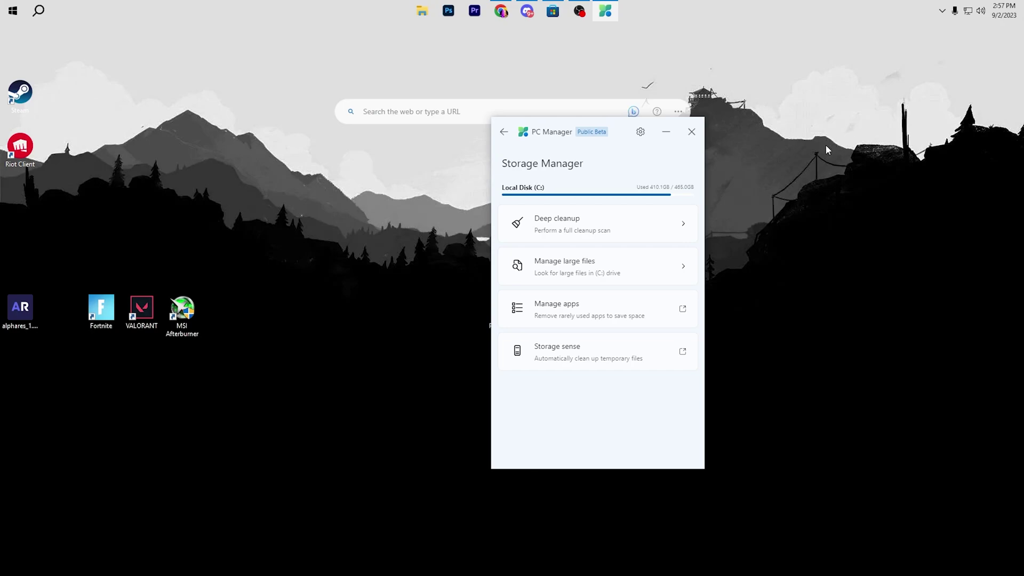
left_click(691, 132)
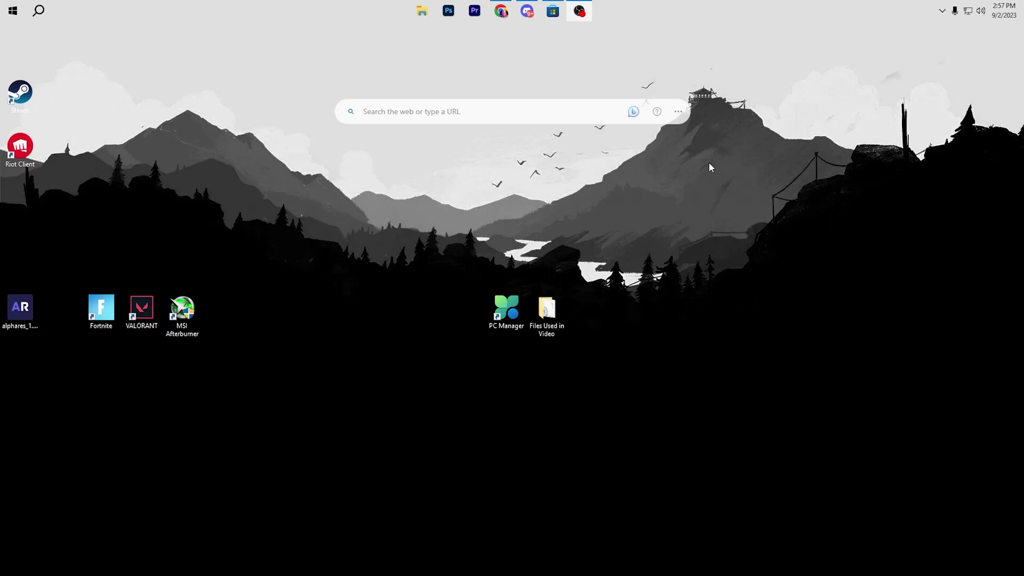
Step: Launch NVIDIA Control Panel from the desktop menu and go to Manage 3D settings
right_click(658, 167)
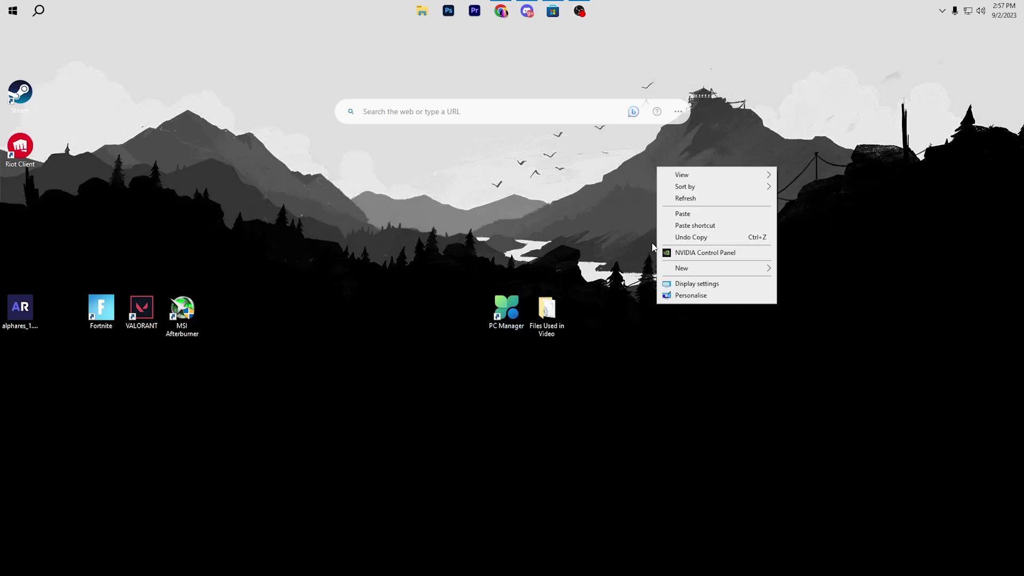
left_click(695, 253)
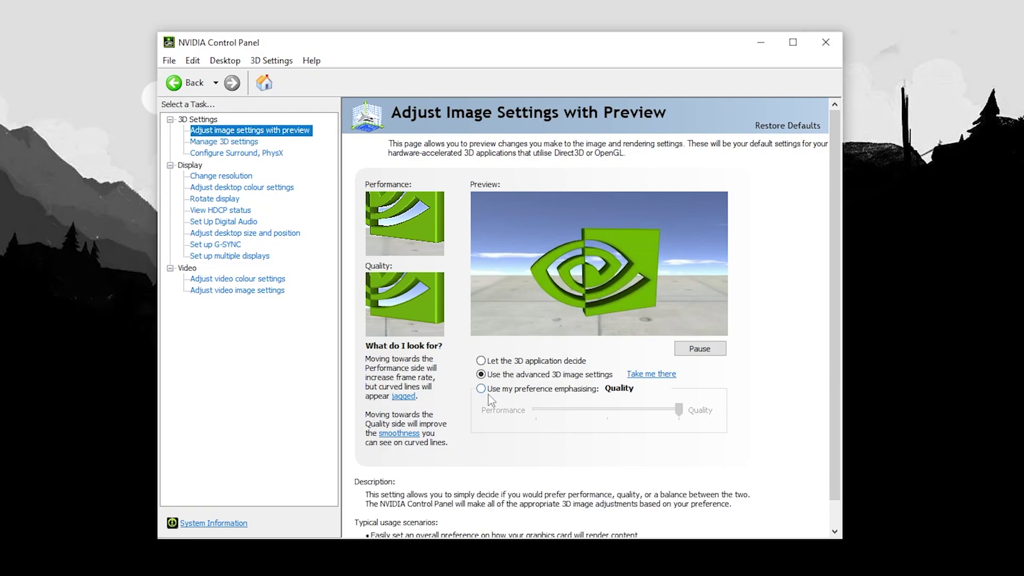
mouse_move(543, 379)
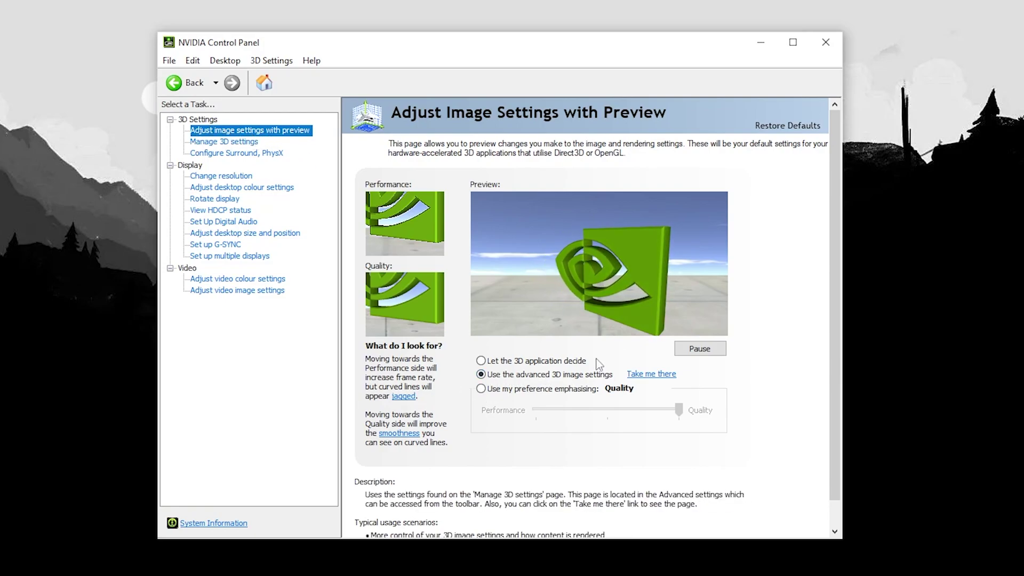
left_click(224, 141)
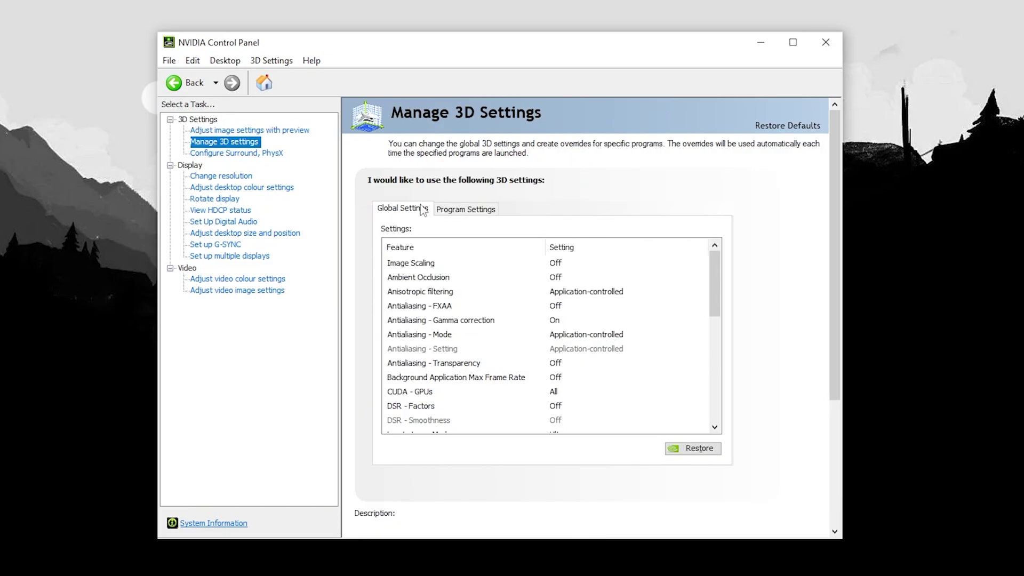
Step: Scroll the Global Settings list, checking Low Latency Mode Ultra, Prefer maximum performance and High performance texture filtering
mouse_move(701, 274)
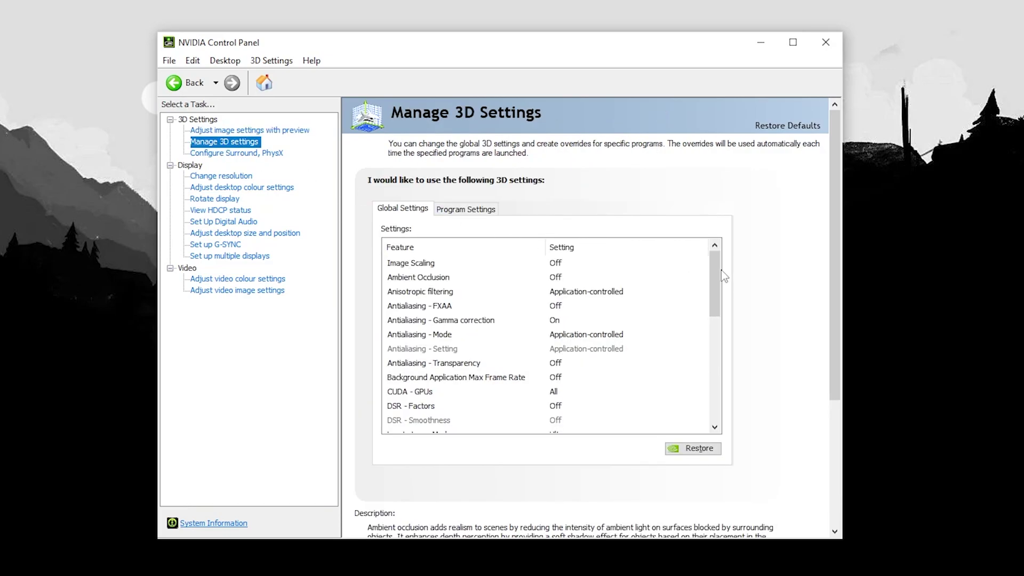
left_click_drag(713, 273, 711, 300)
mouse_move(468, 363)
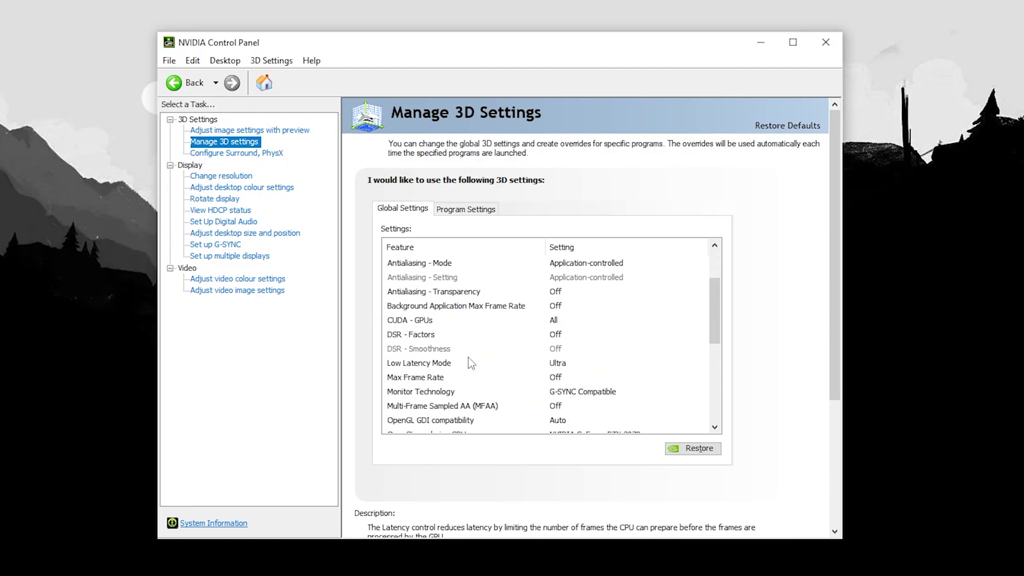
mouse_move(478, 379)
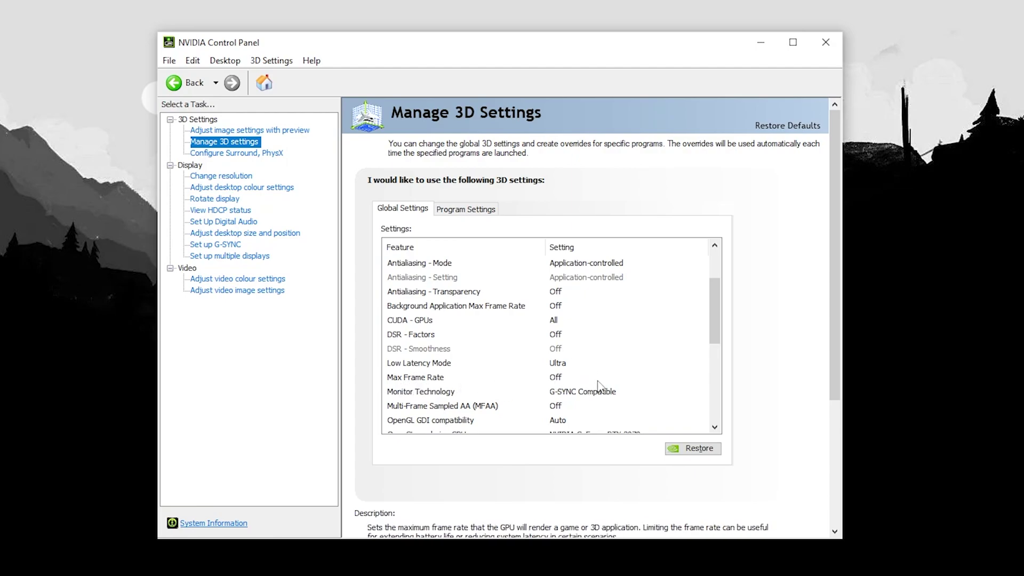
left_click_drag(716, 303, 720, 346)
mouse_move(403, 338)
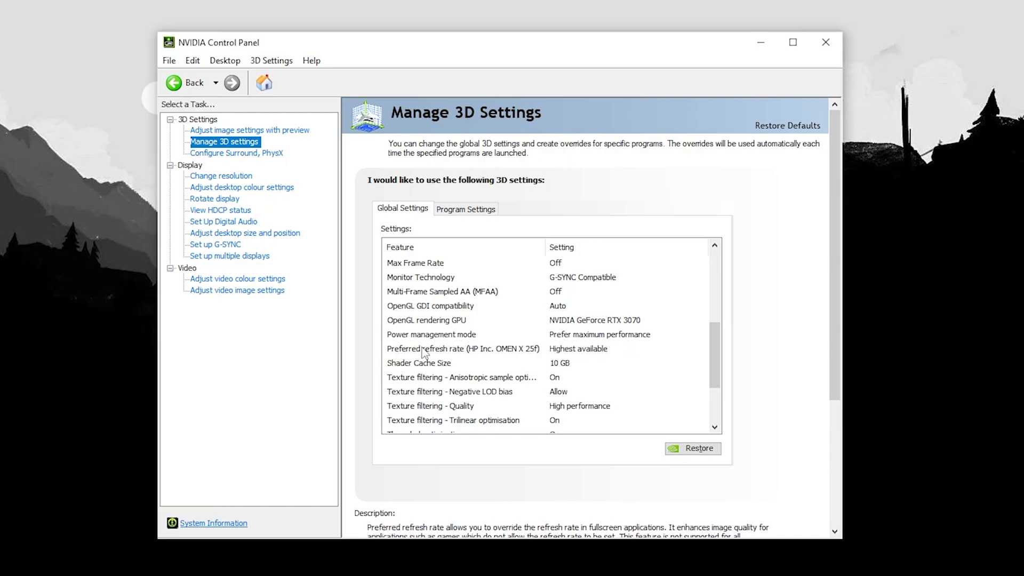
mouse_move(405, 397)
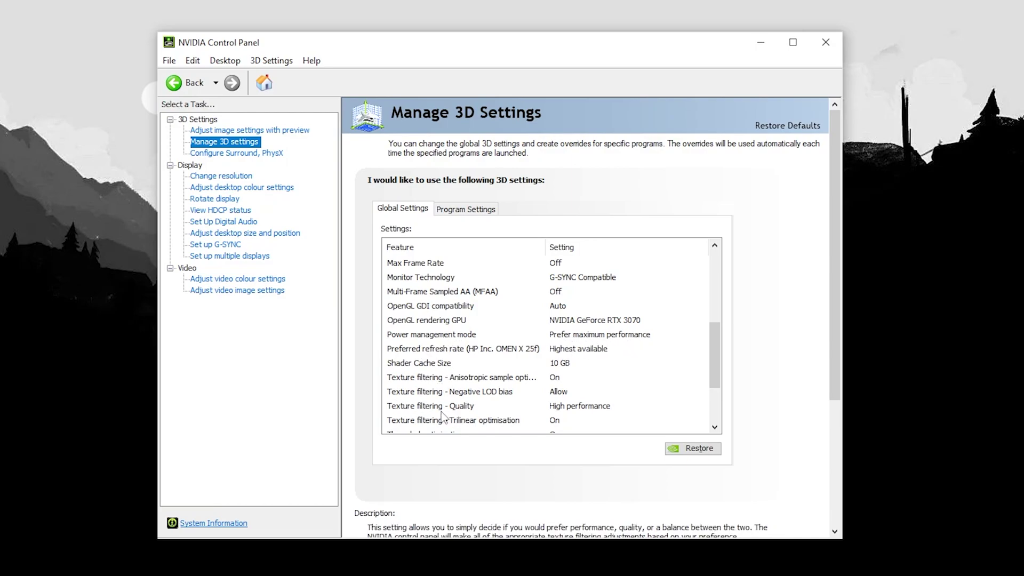
left_click_drag(715, 352, 716, 385)
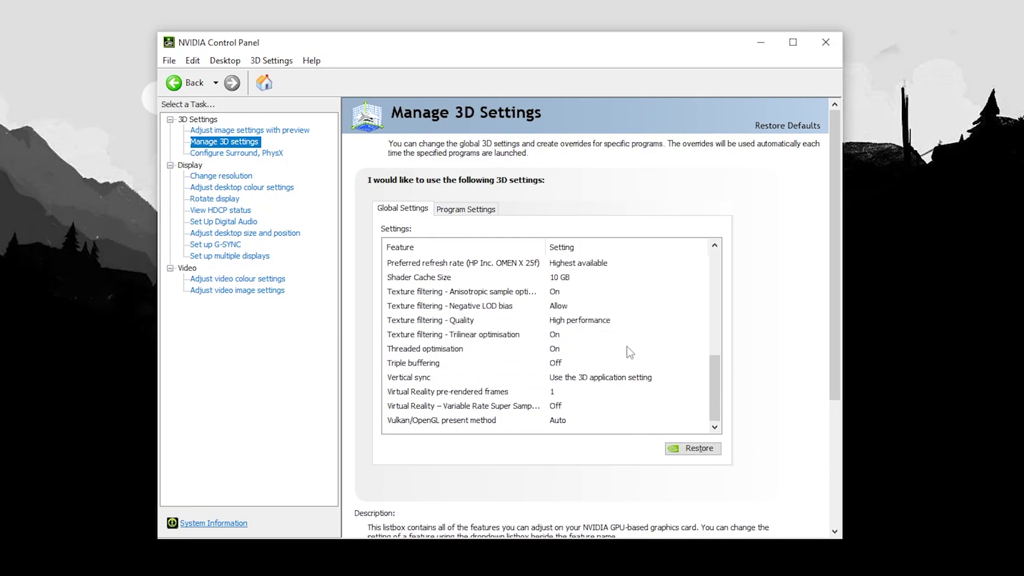
left_click(825, 42)
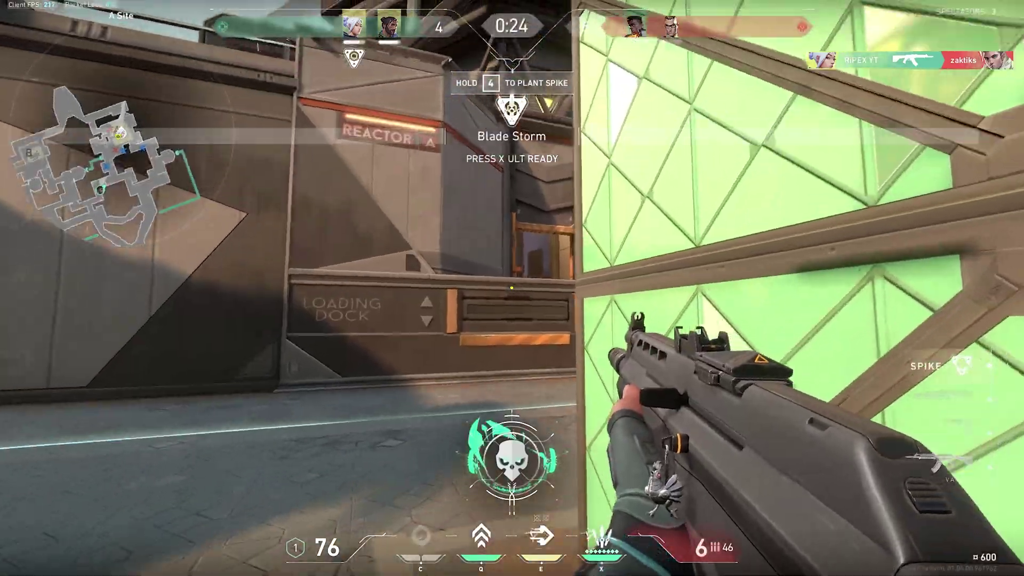